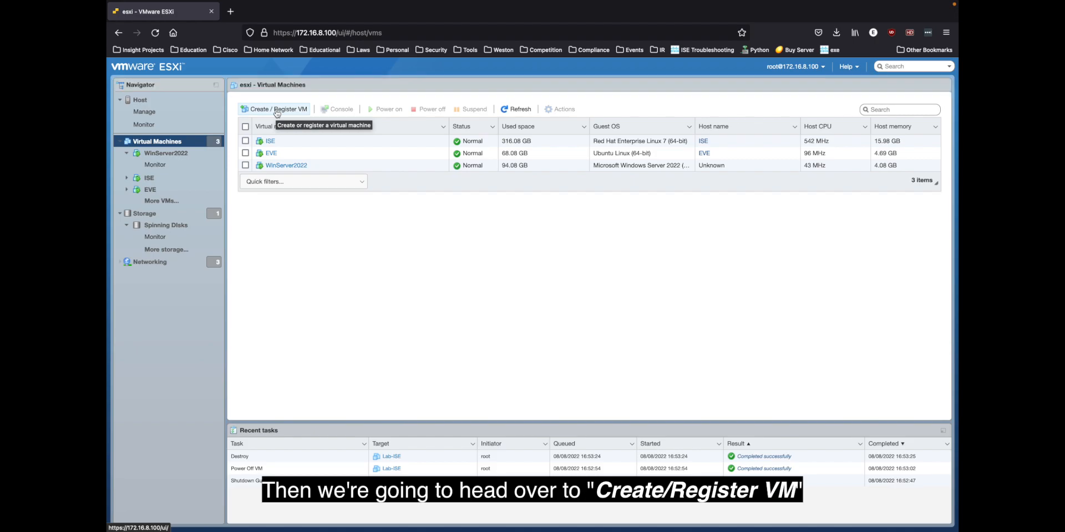
Step: Start deploying a new virtual machine from an OVF or OVA file and name it Lab-ISE
left_click(277, 111)
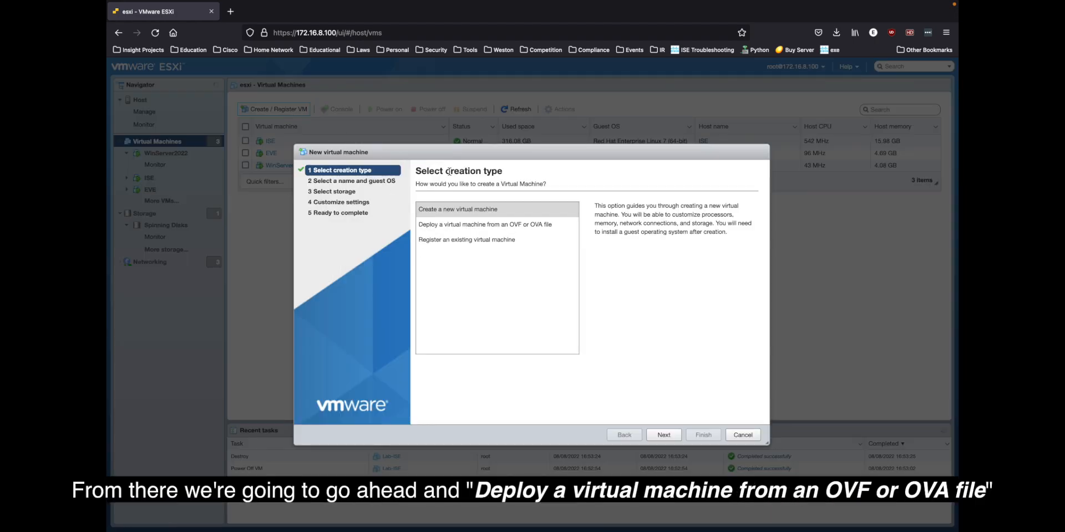
left_click(501, 225)
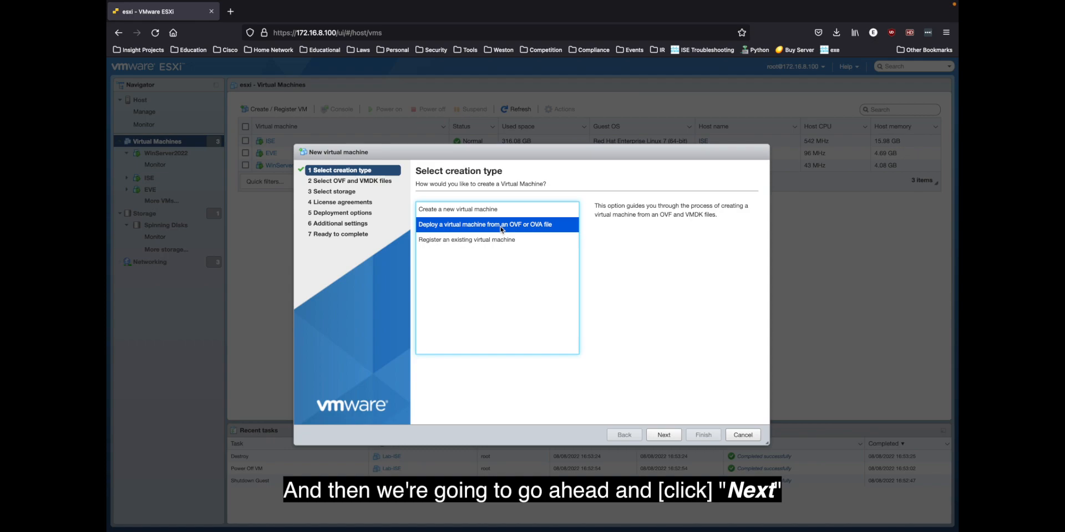
left_click(664, 435)
left_click(544, 218)
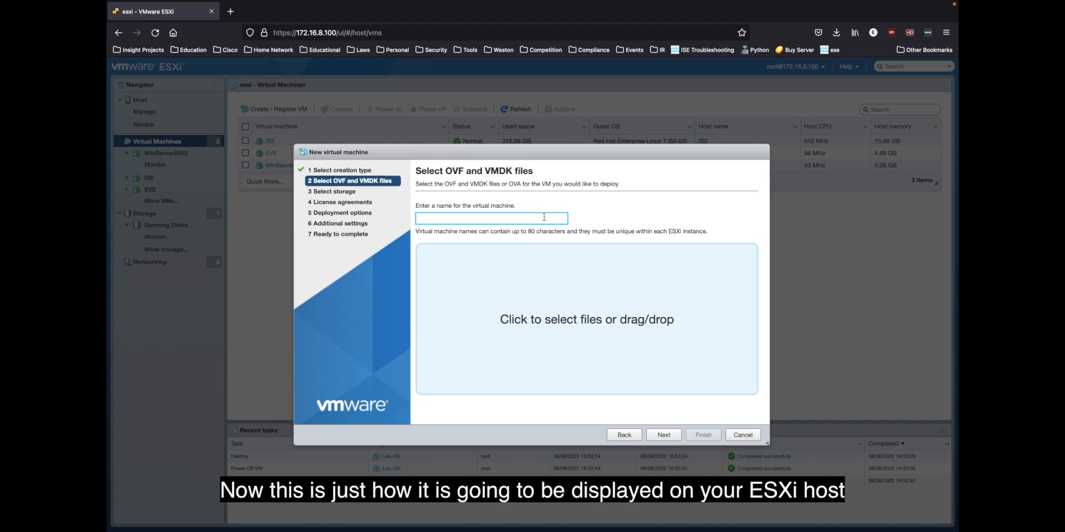
type("L")
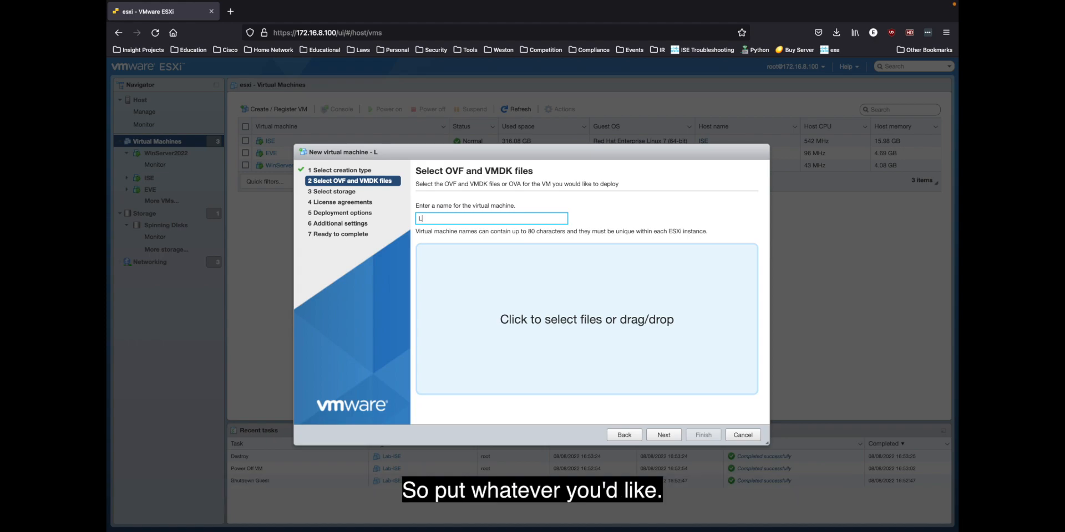
type("ab-ISE")
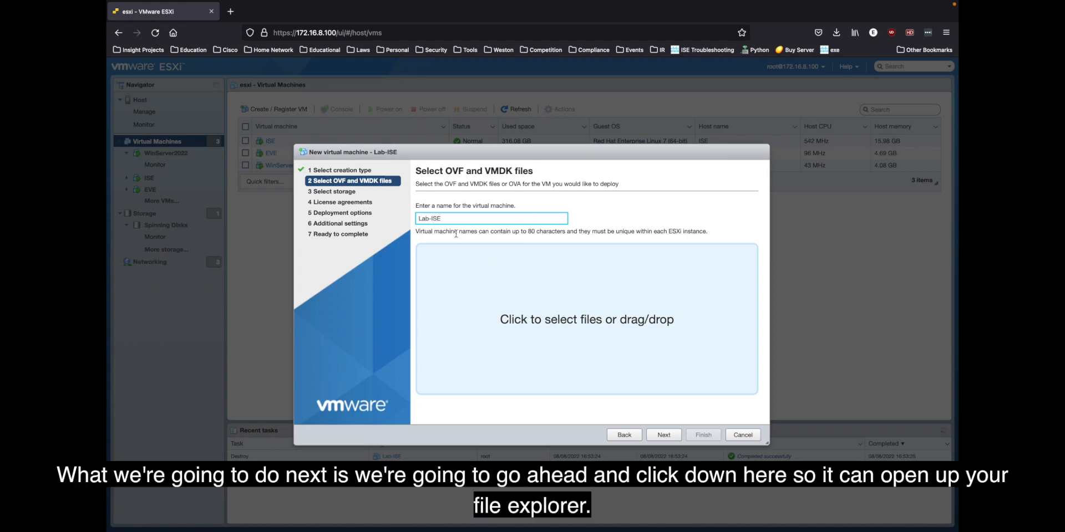
Step: Add the ISE-3.1.0.518-virtual-SNS3615-SNS3655-300 .ovf file and its disk1 .vmdk file, and accept the Spinning Disks datastore
left_click(545, 327)
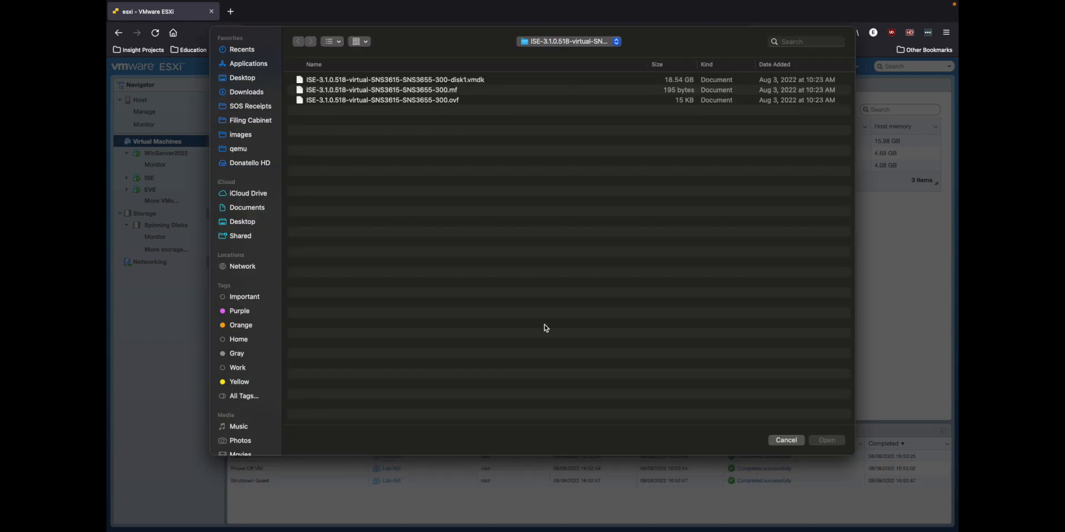
double_click(453, 80)
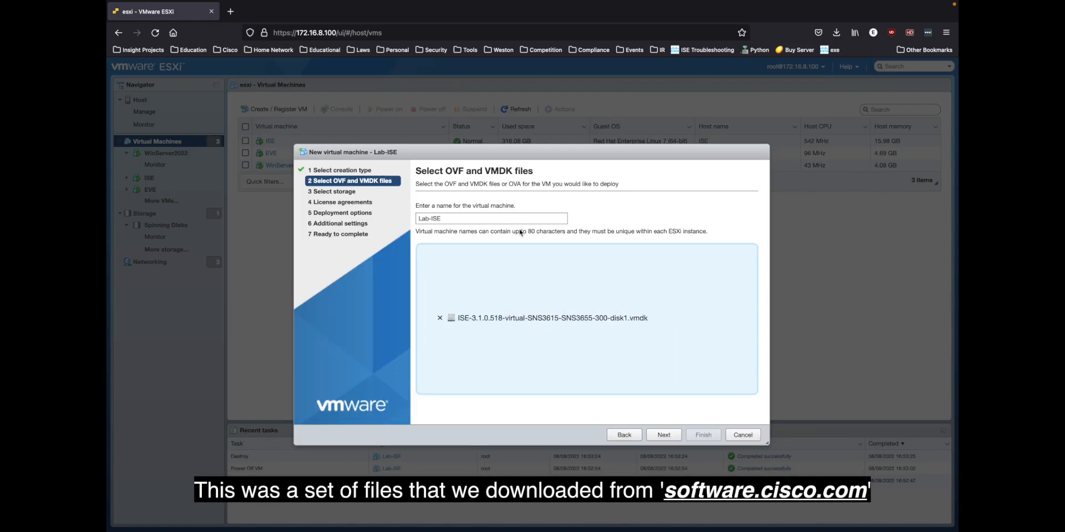
left_click(540, 307)
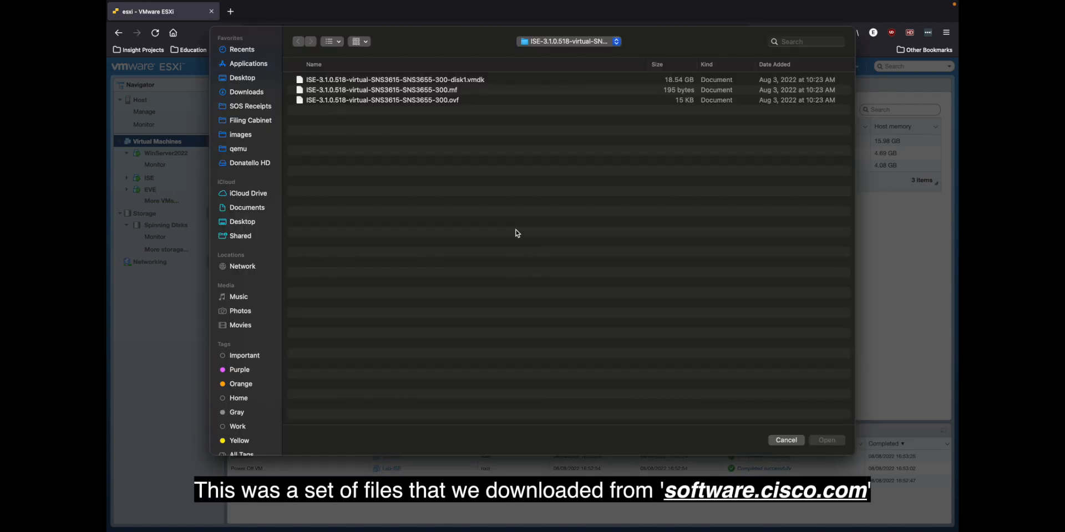
double_click(435, 112)
left_click(519, 277)
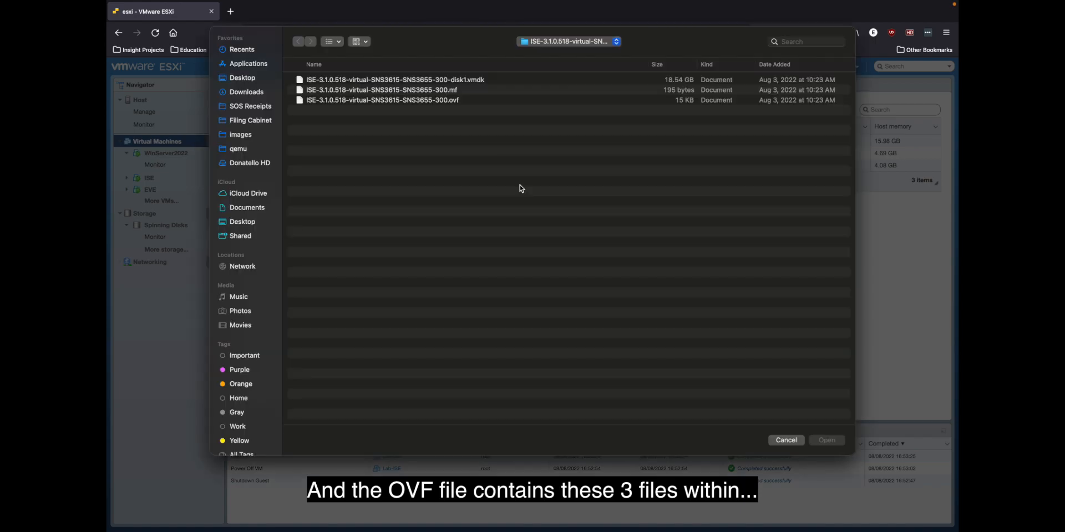
left_click(455, 92)
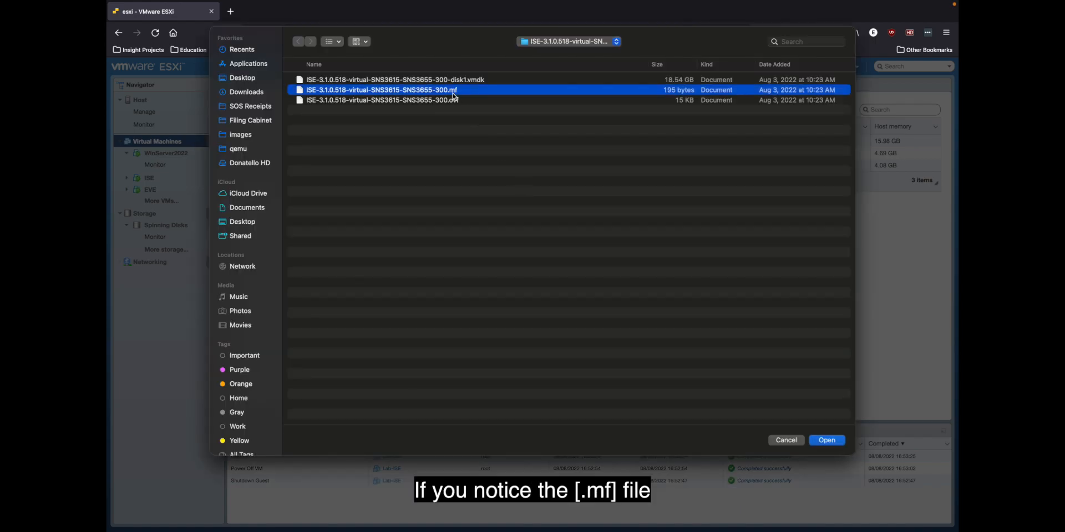
left_click(816, 443)
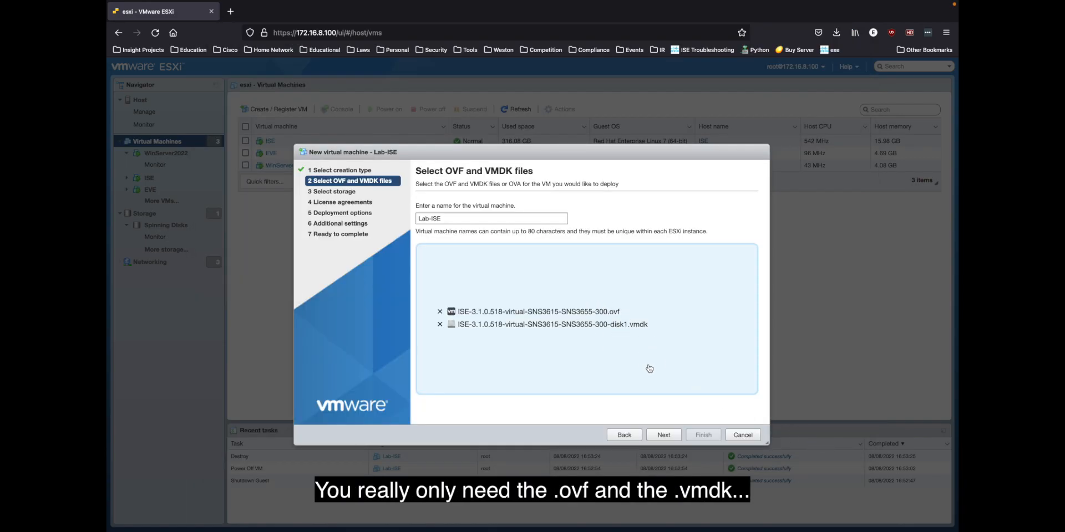
left_click(664, 435)
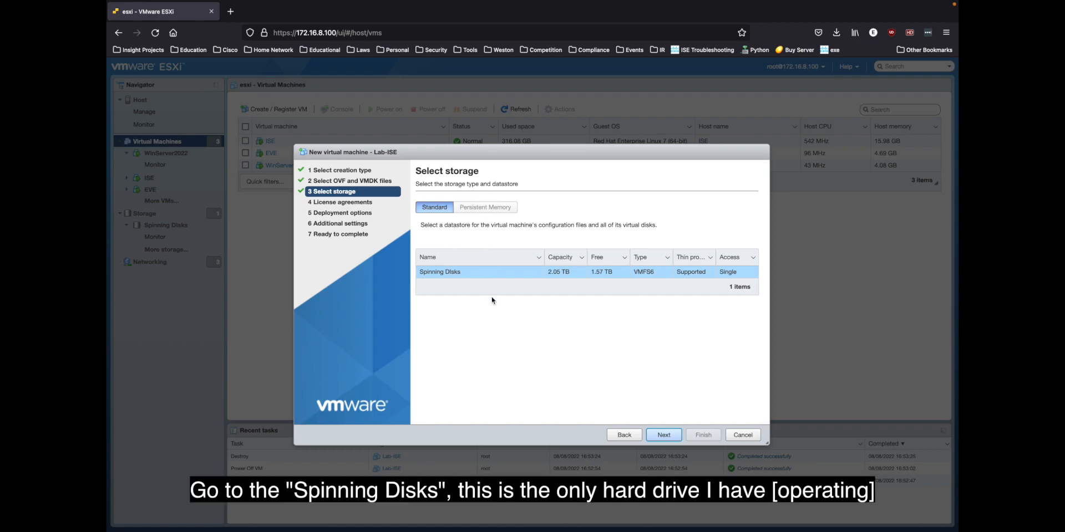
left_click(664, 434)
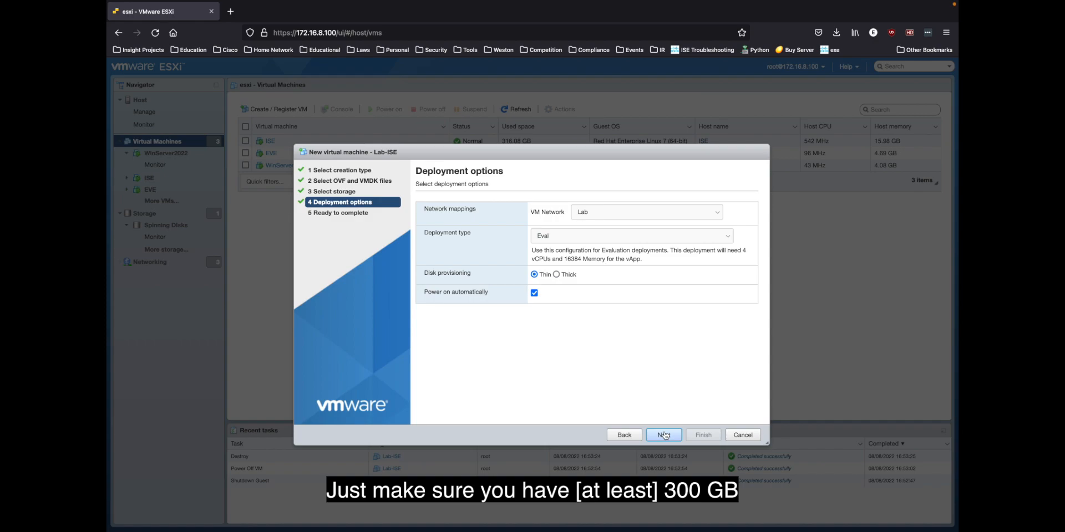
Step: Map the deployment to VM Network with thick disk provisioning, and finish creating the virtual machine
left_click(671, 218)
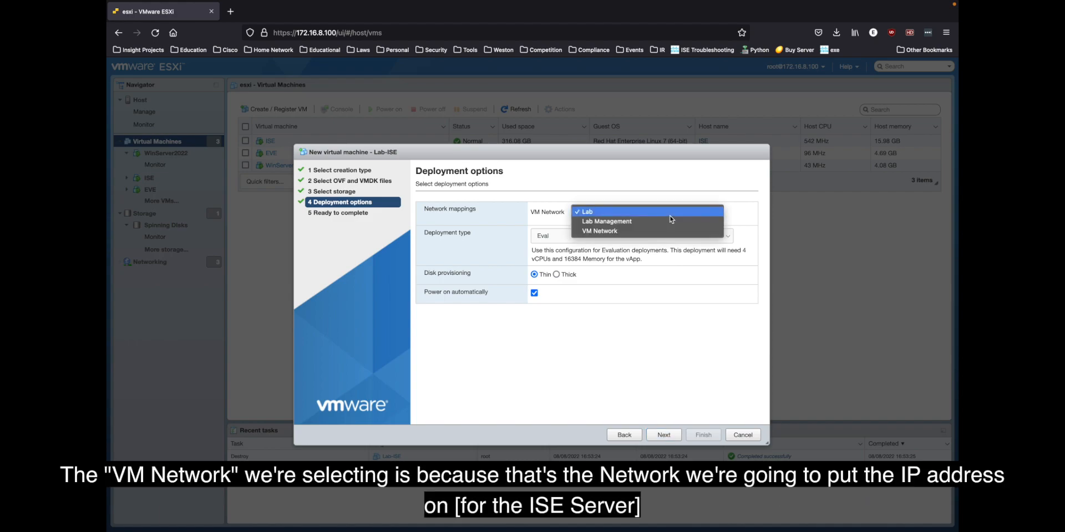
left_click(664, 232)
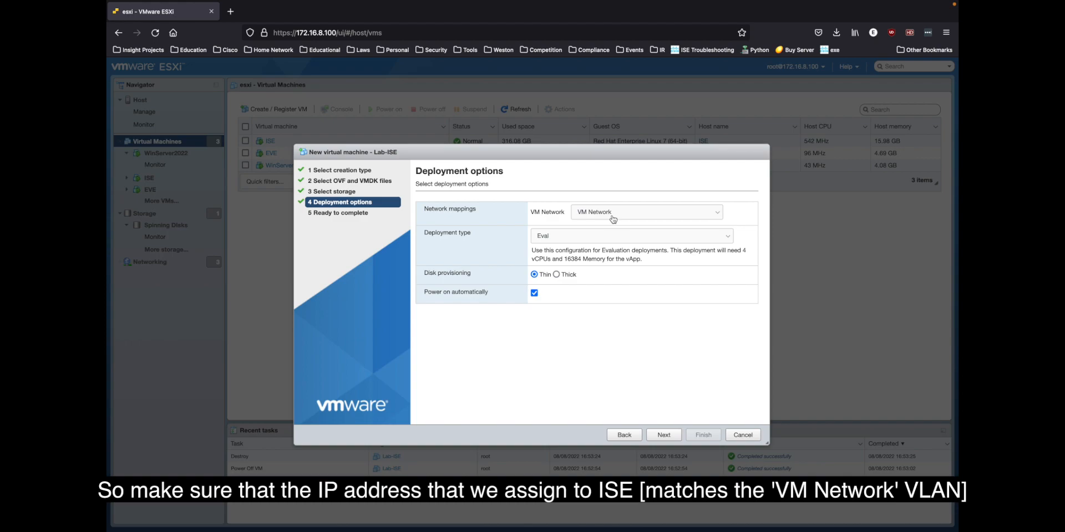
left_click(556, 275)
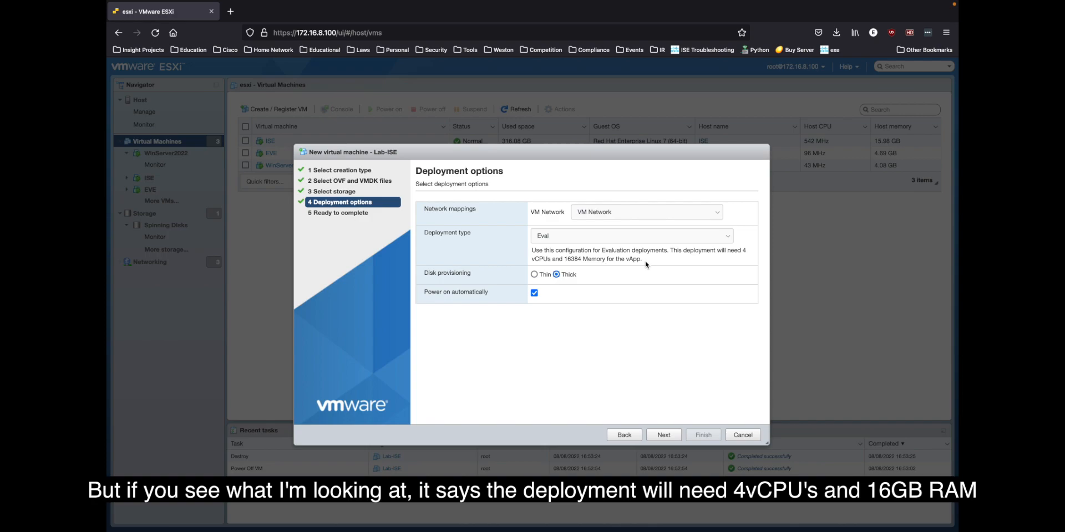
left_click(668, 435)
left_click(695, 437)
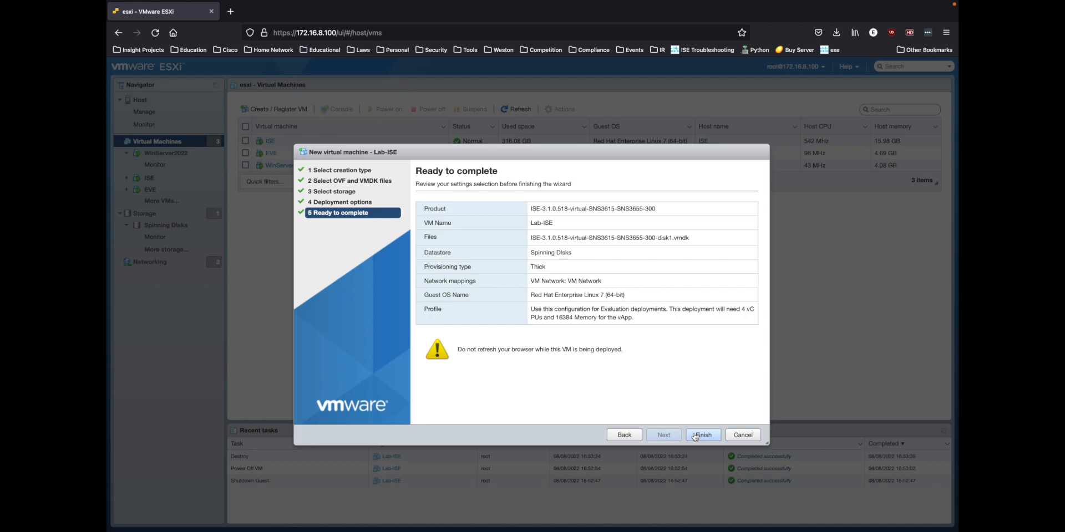
left_click(695, 436)
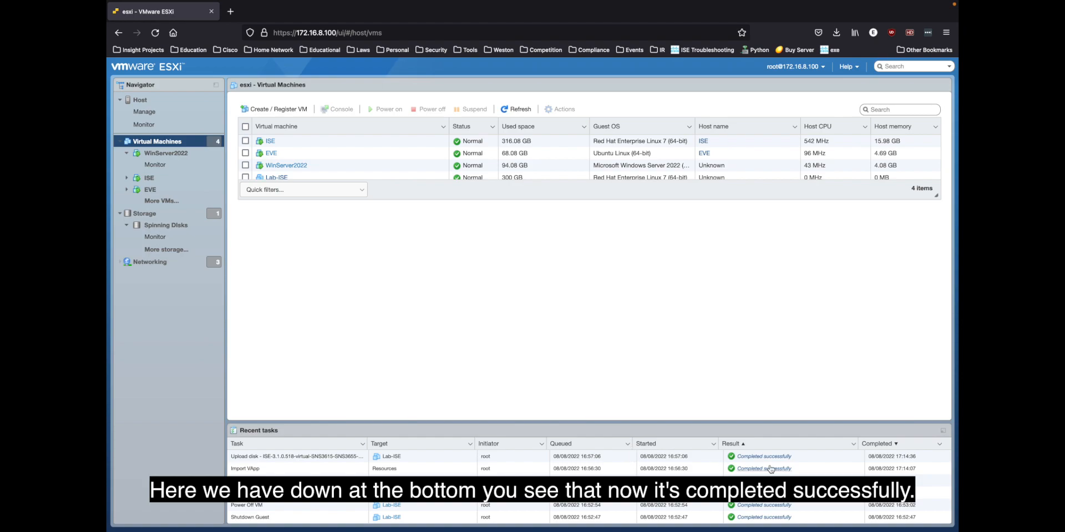
Step: Open the console of the Lab-ISE virtual machine and run setup at the login prompt
left_click(274, 178)
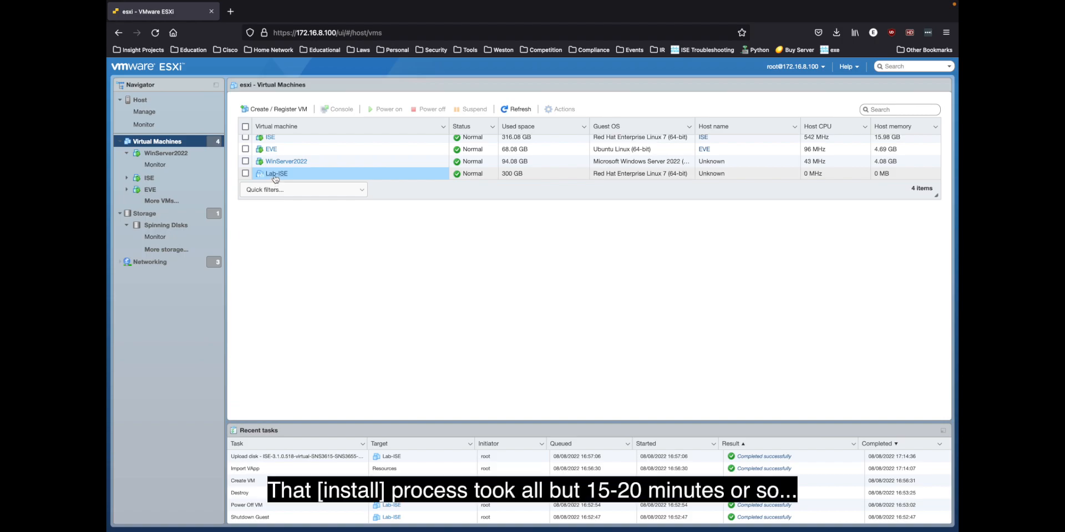
left_click(276, 174)
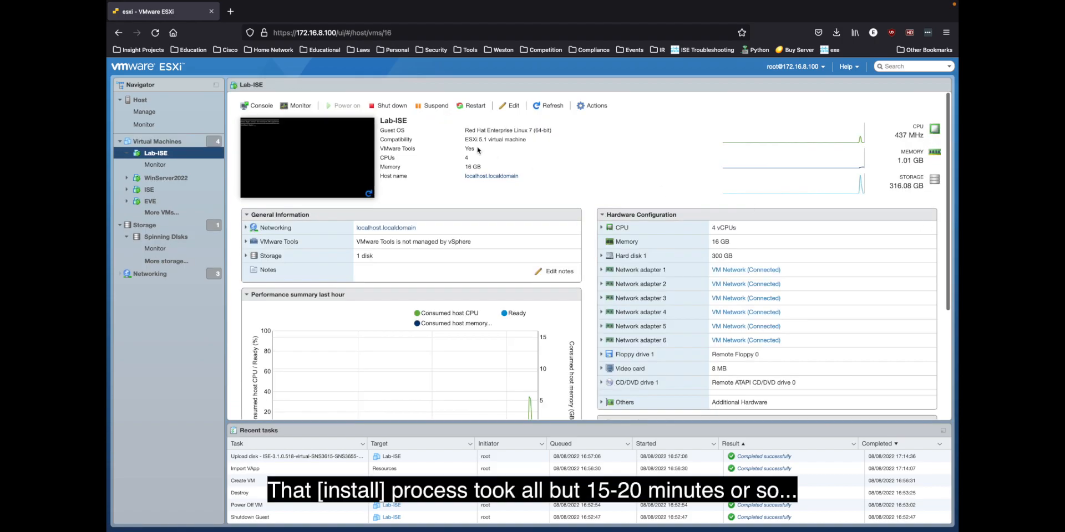
left_click(330, 162)
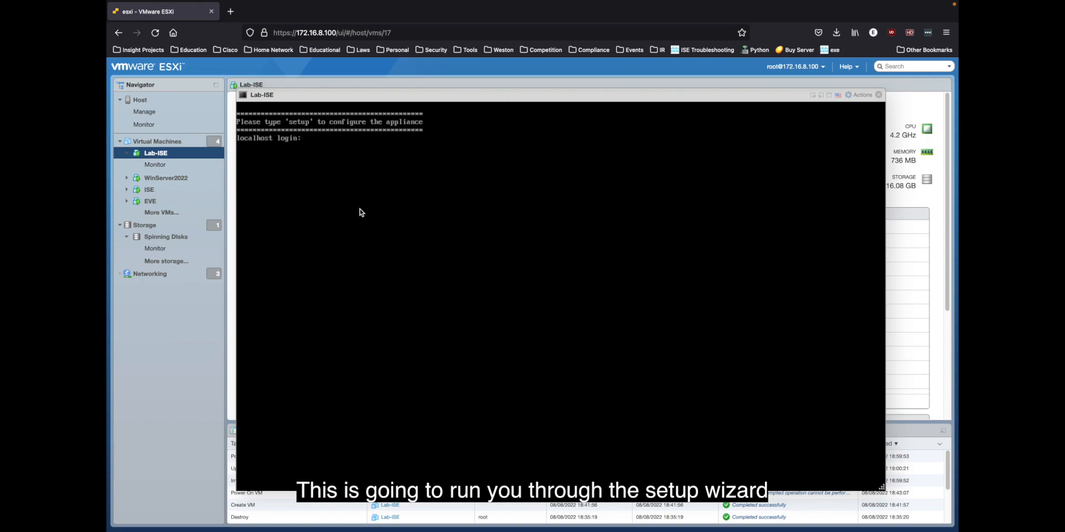
type("setup")
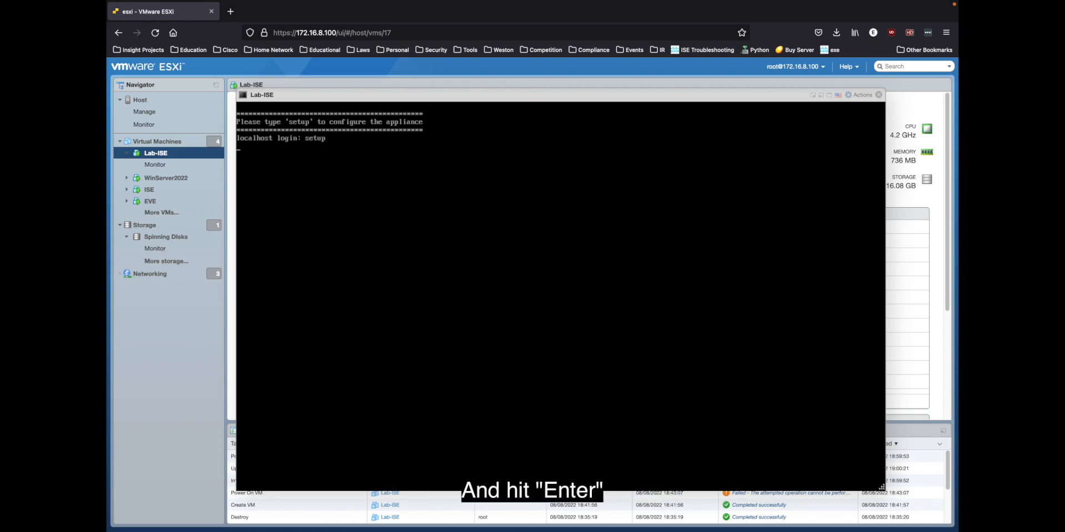
key("Return")
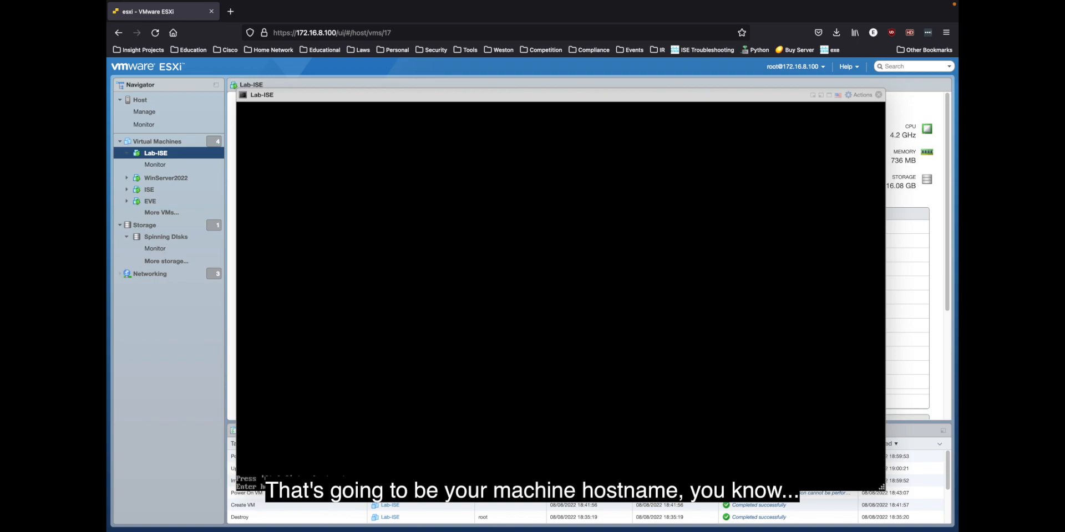
Step: Set the appliance's hostname to lab-ise and its IP address to 172.16.8.201
type("lab")
key("Return")
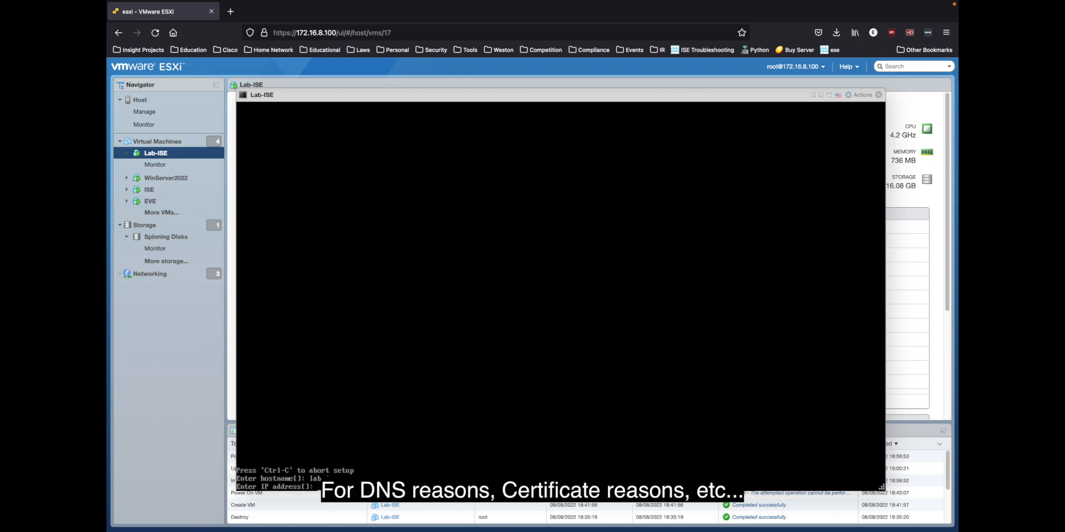
type("172.16.8.")
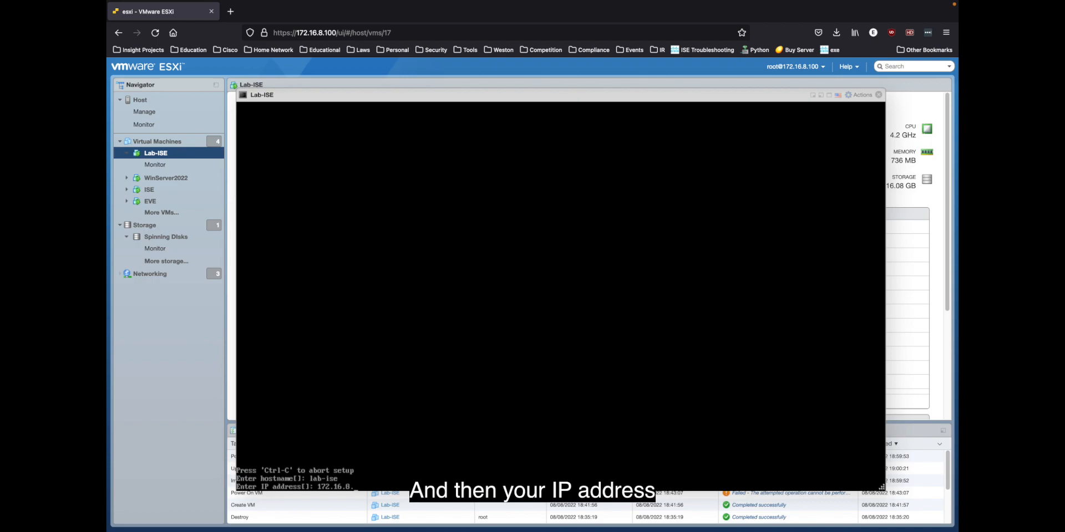
type("200")
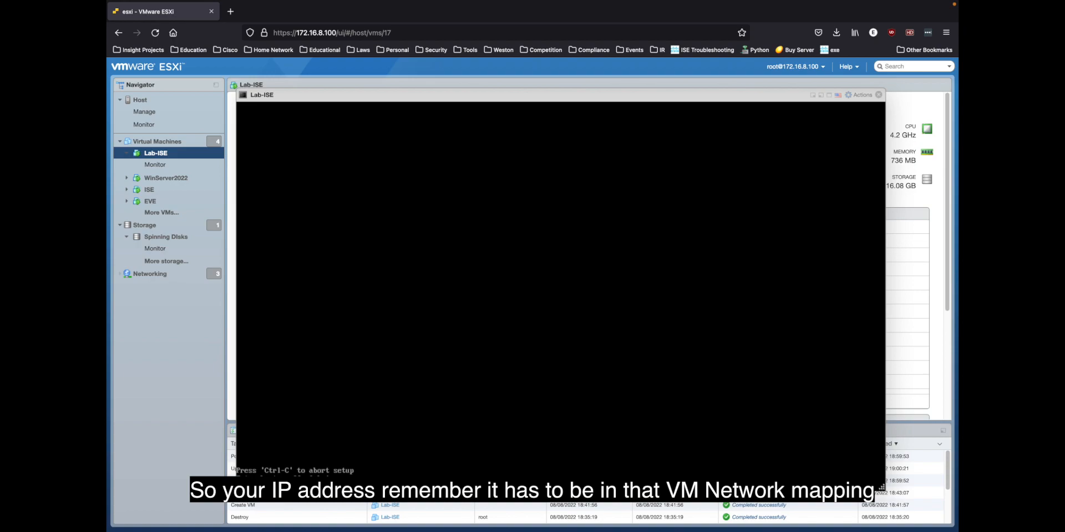
key("Return")
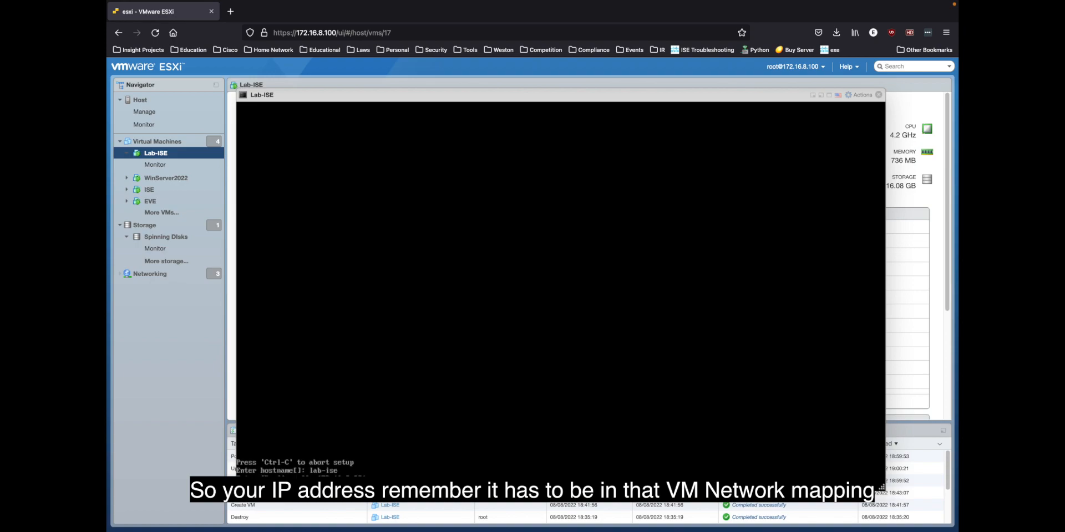
Step: Set the netmask to 255.255.255.0 and the default gateway to 172.16.8.1, without configuring IPv6
type("255.25")
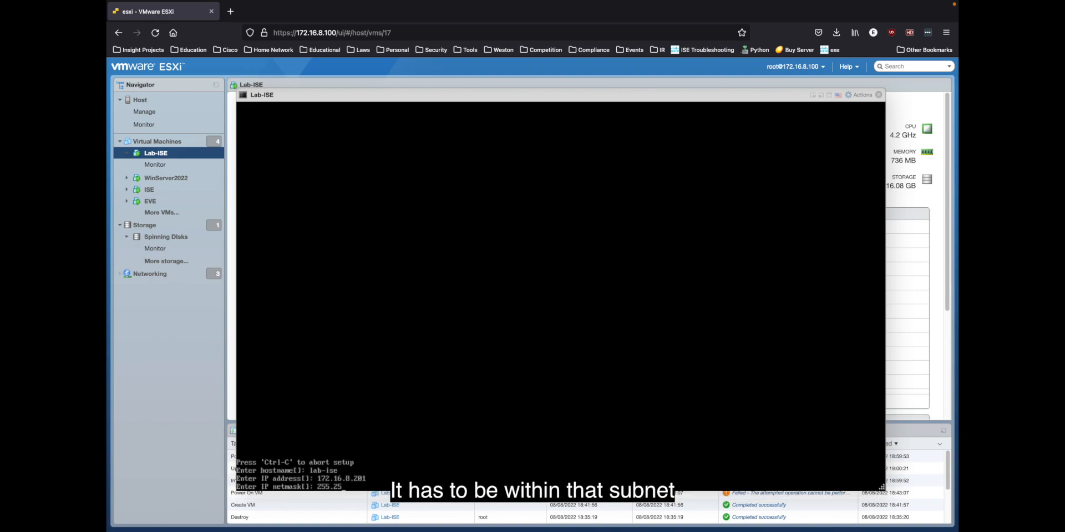
type("5.255.0")
key("Return")
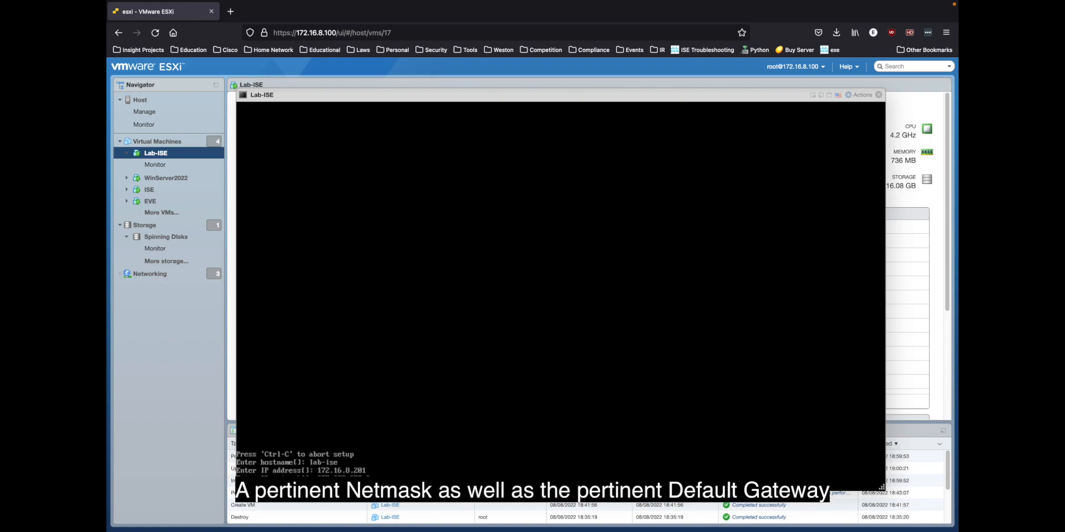
type("172.16.8.1")
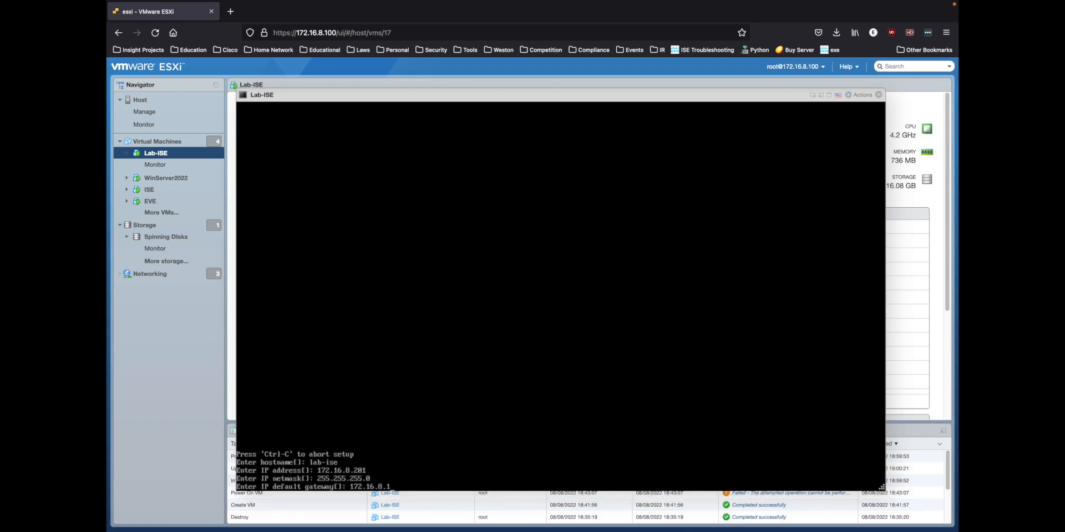
key("Return")
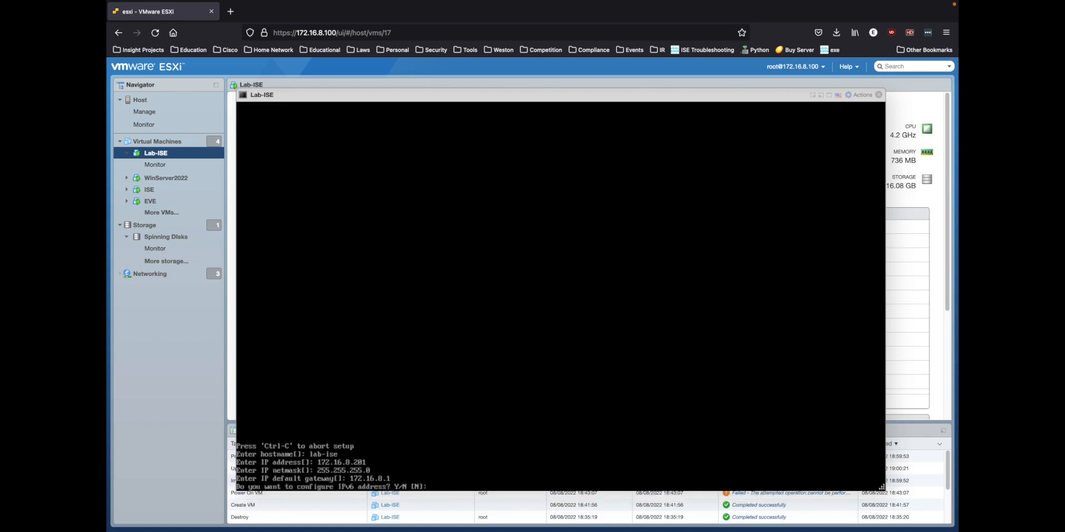
key("Return")
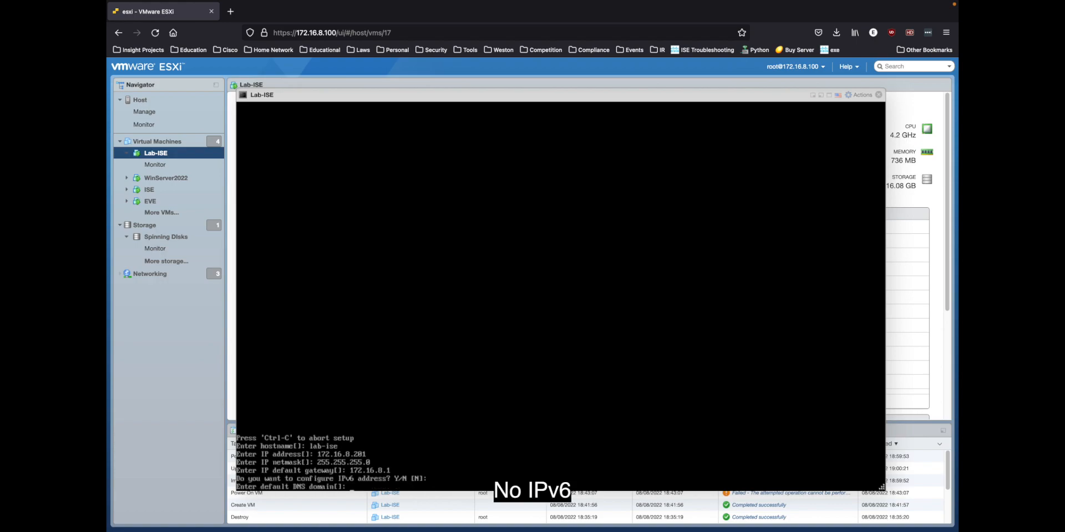
Step: Enter the lab's .local domain as default DNS domain and set the primary nameserver to 172.16.8.102
type("ocasio")
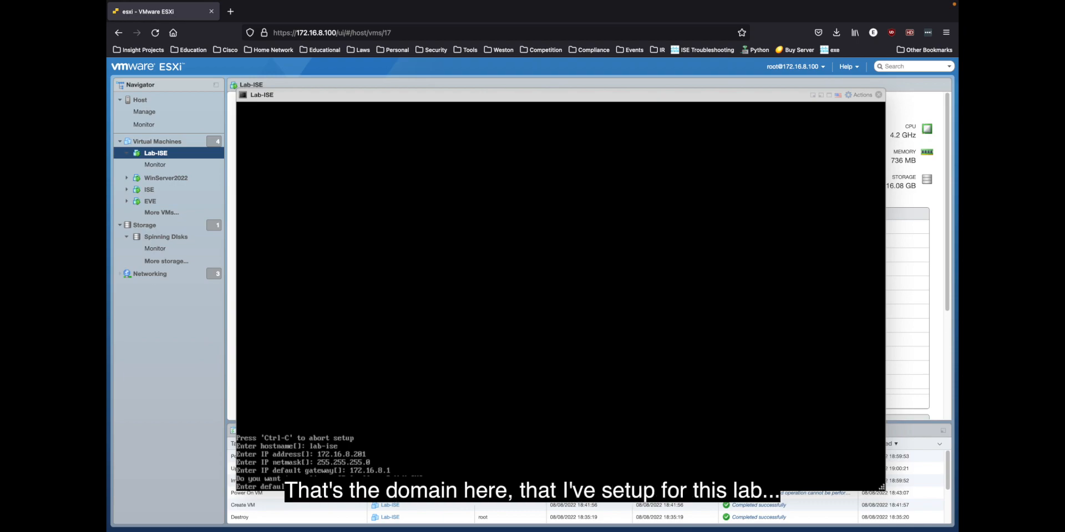
key("Return")
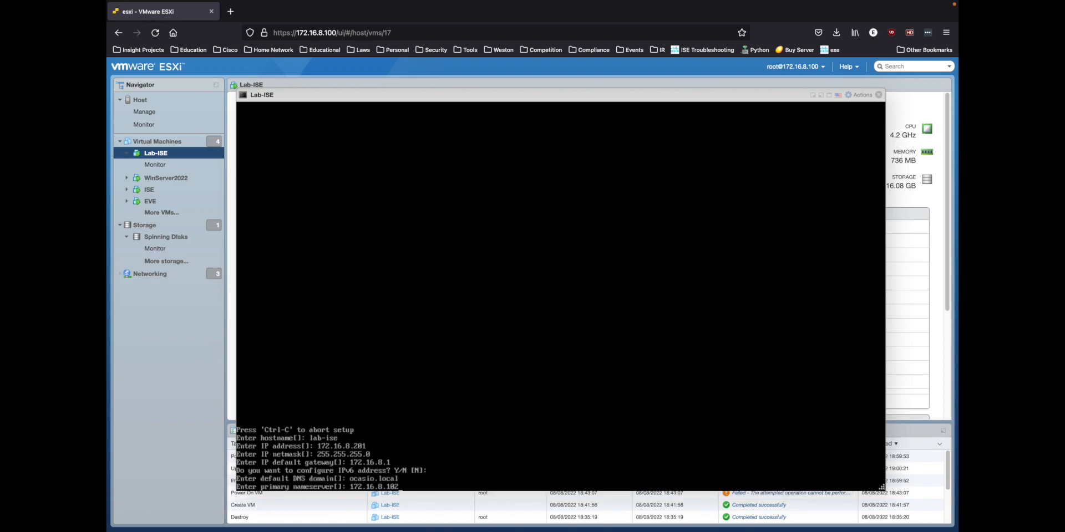
key("Return")
key("Return")
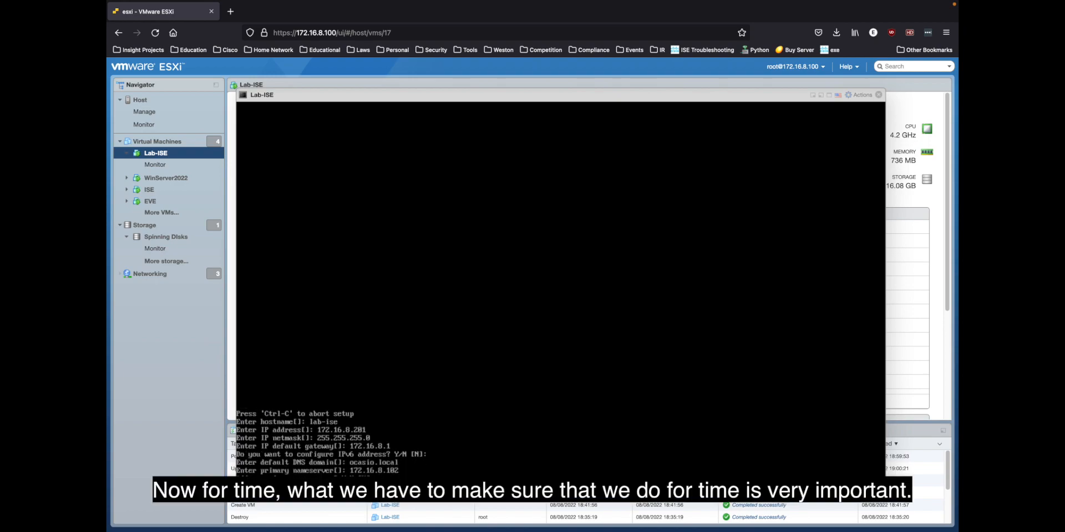
Step: Add no secondary nameserver, keep time.nist.gov as the only NTP server, and set the system timezone to EST
key("Return")
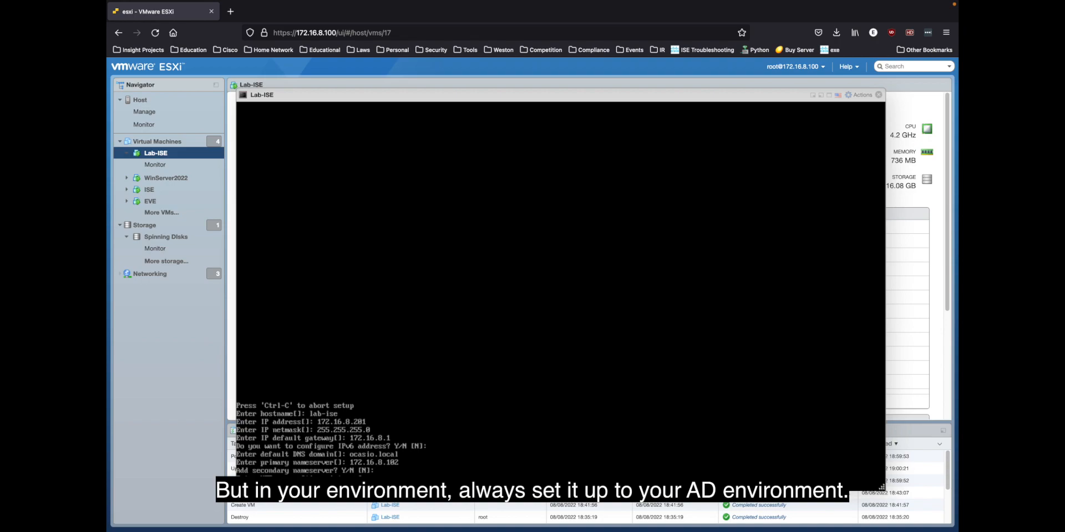
key("Return")
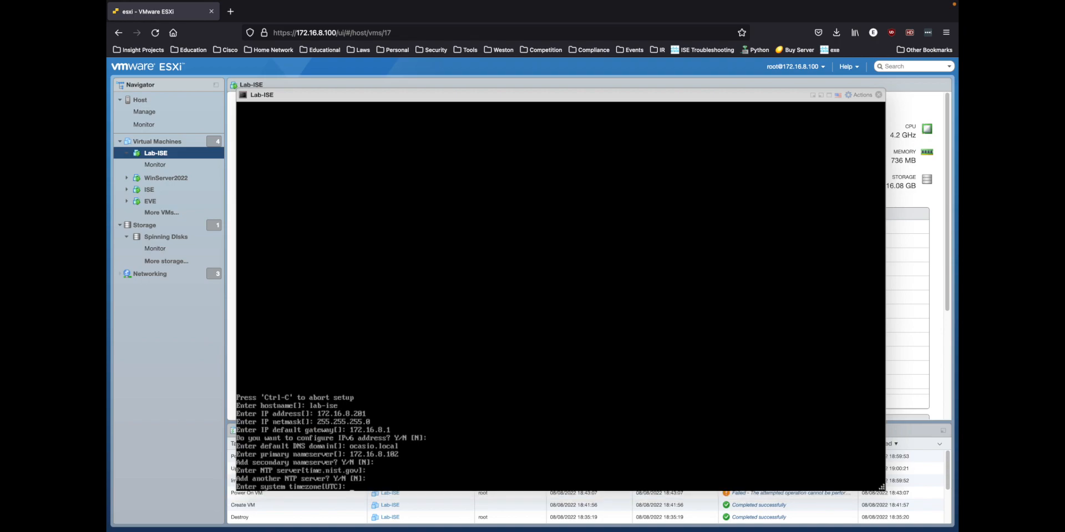
type("ST")
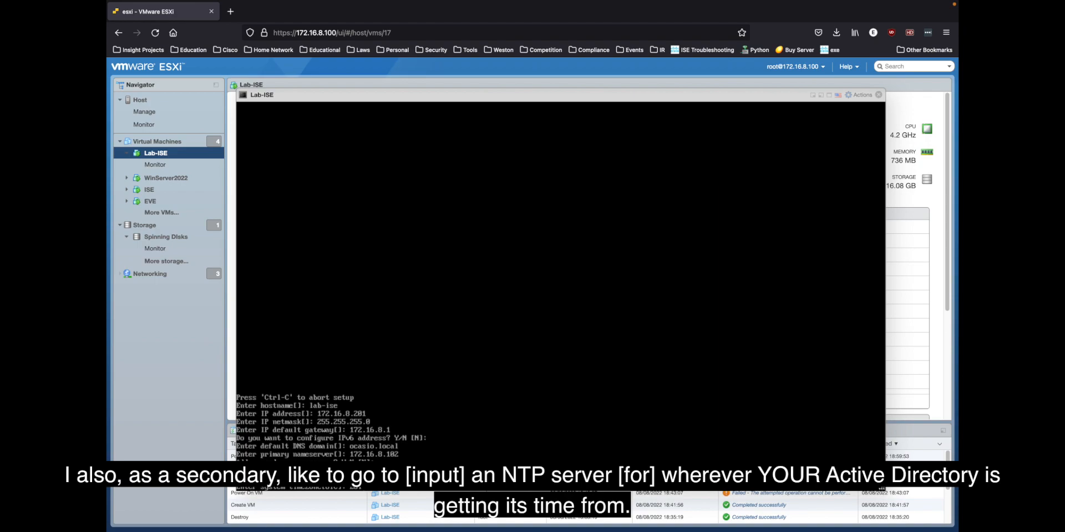
key("Return")
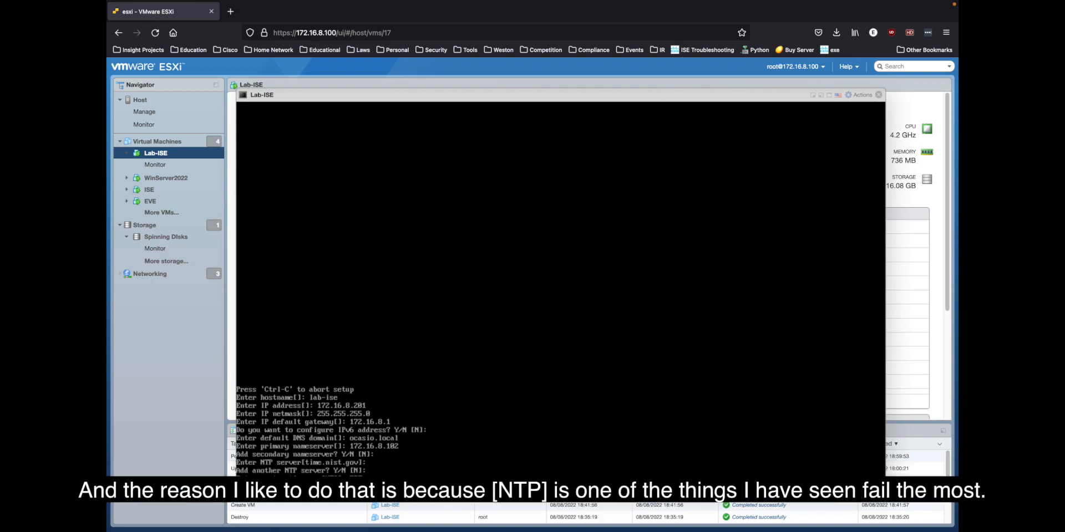
Step: Leave the SSH service disabled, keep admin as the username, and enter and confirm the account password
key("Return")
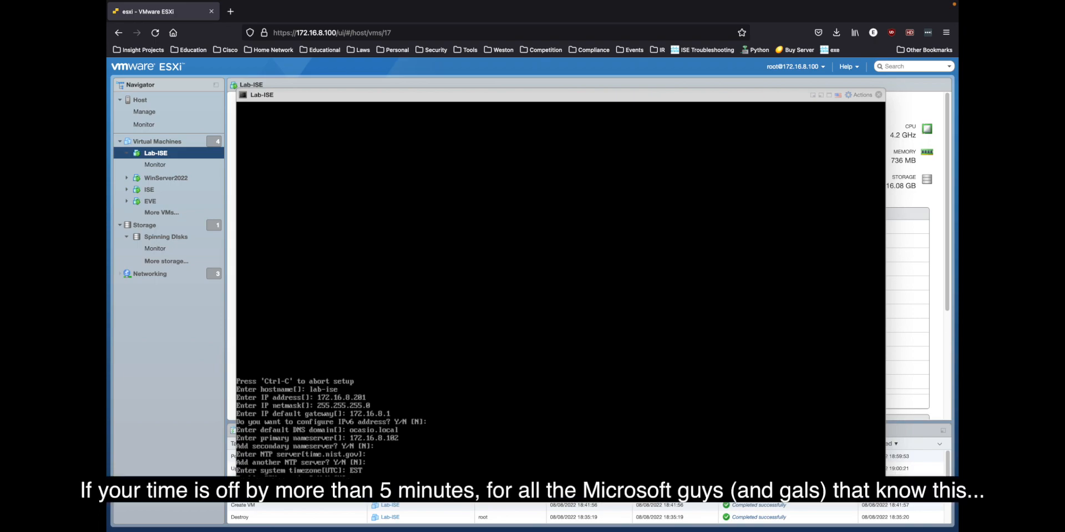
key("Return")
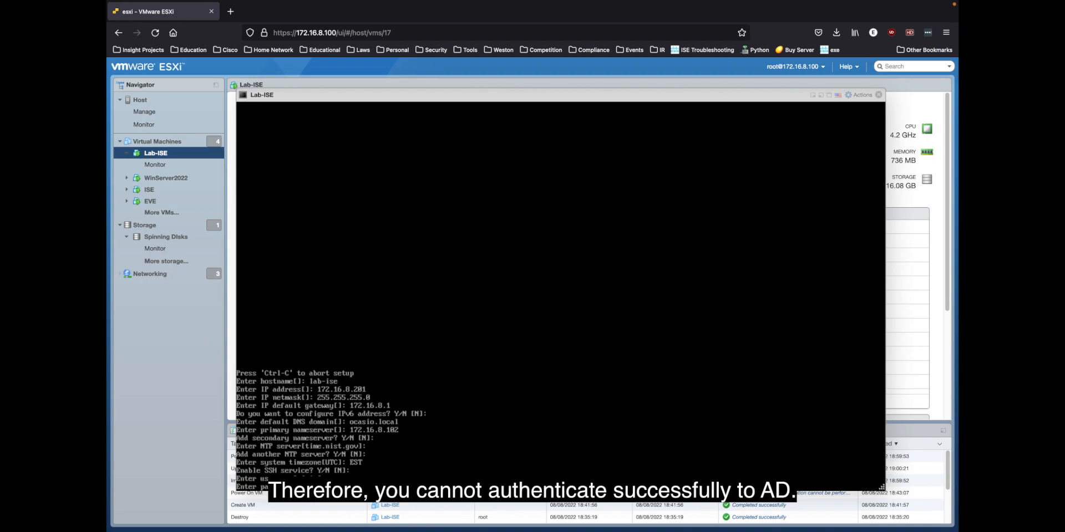
key("Return")
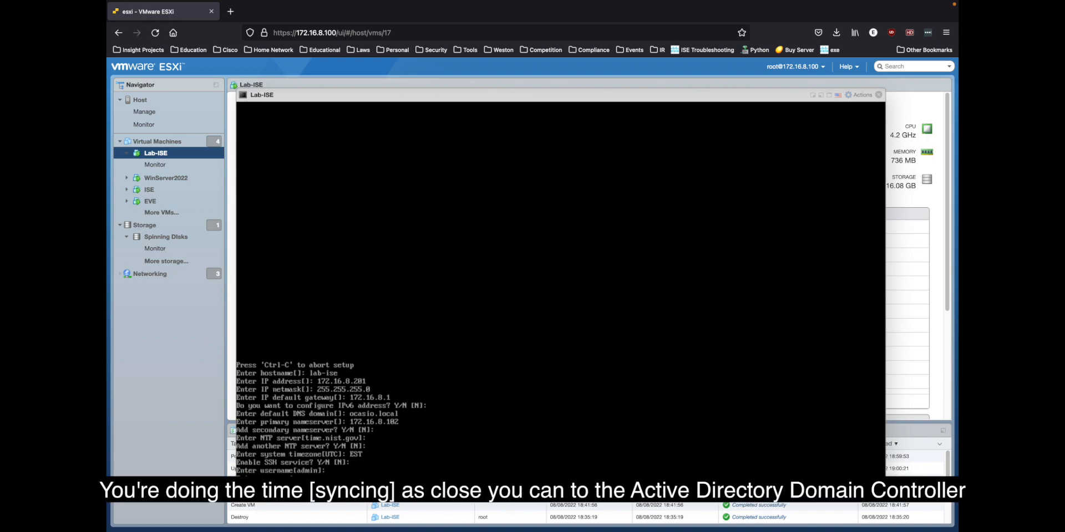
key("Return")
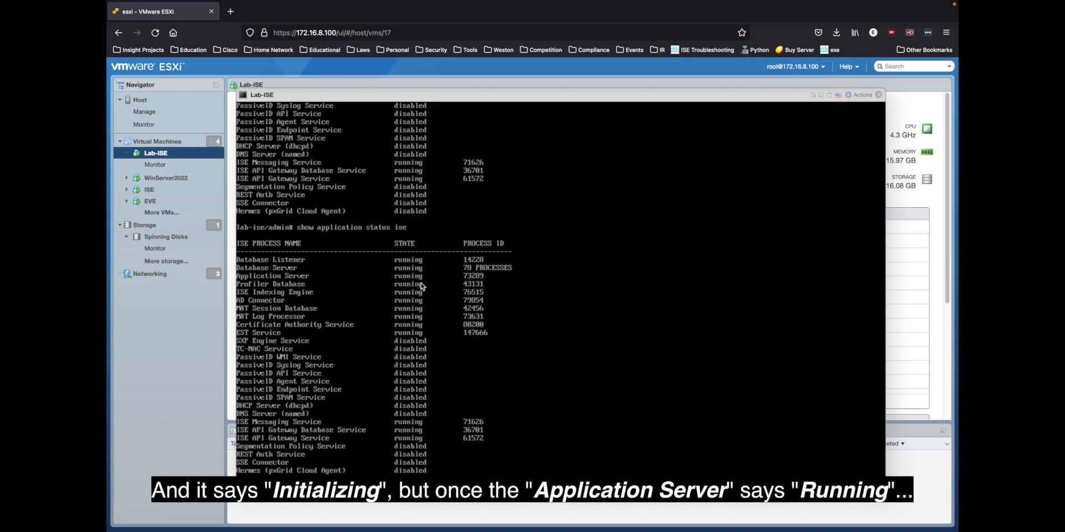
Step: Open the ISE web interface at 172.16.8.201 in a new browser tab
left_click(231, 12)
type("172.16.8.")
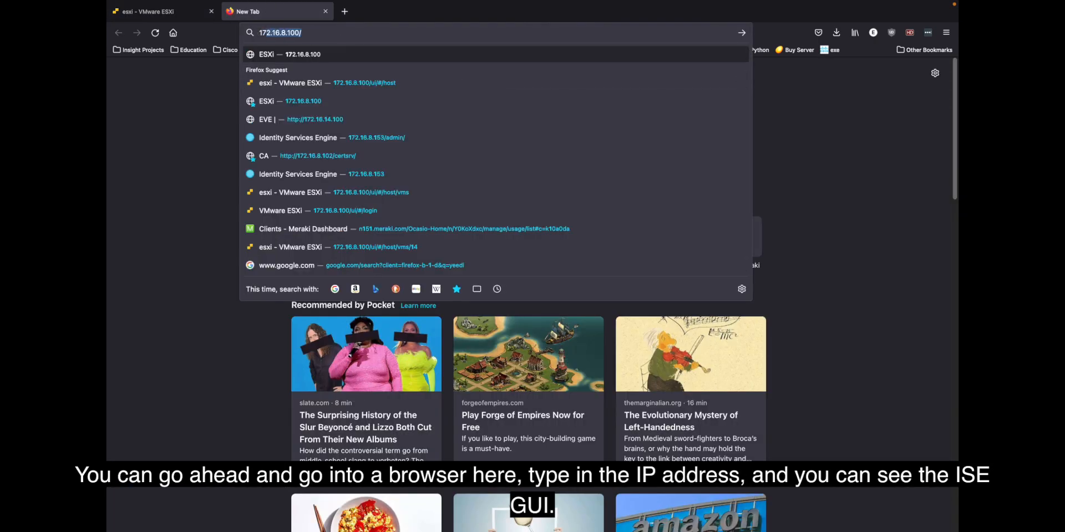
type("201")
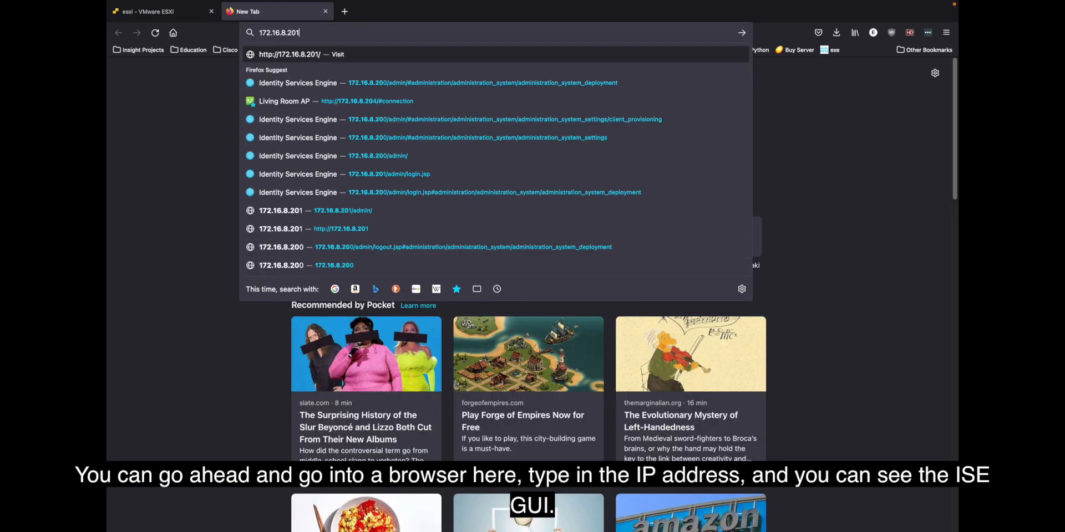
key("Return")
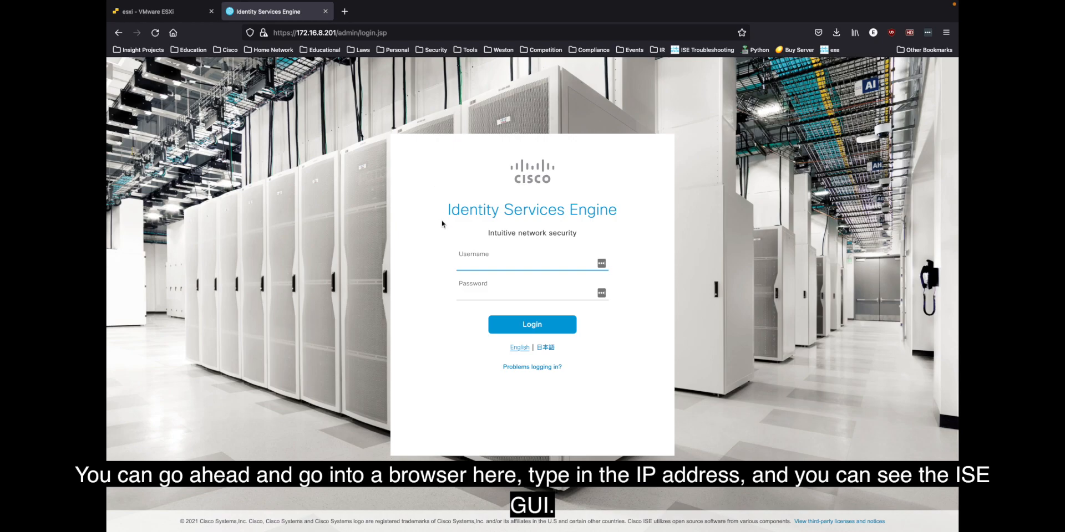
Step: Log in to Identity Services Engine as admin with the account password
key("Tab")
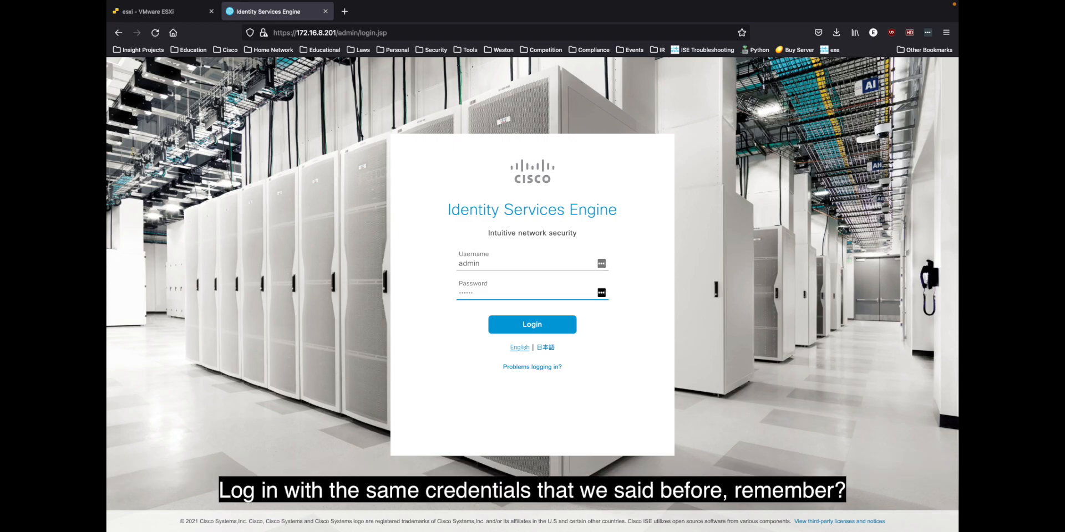
key("BackSpace")
key("BackSpace")
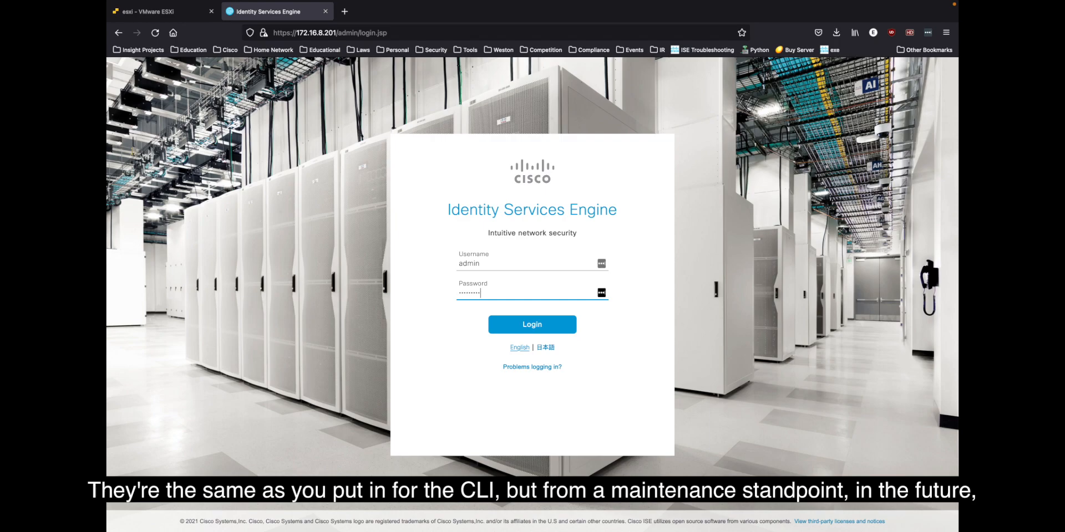
key("Return")
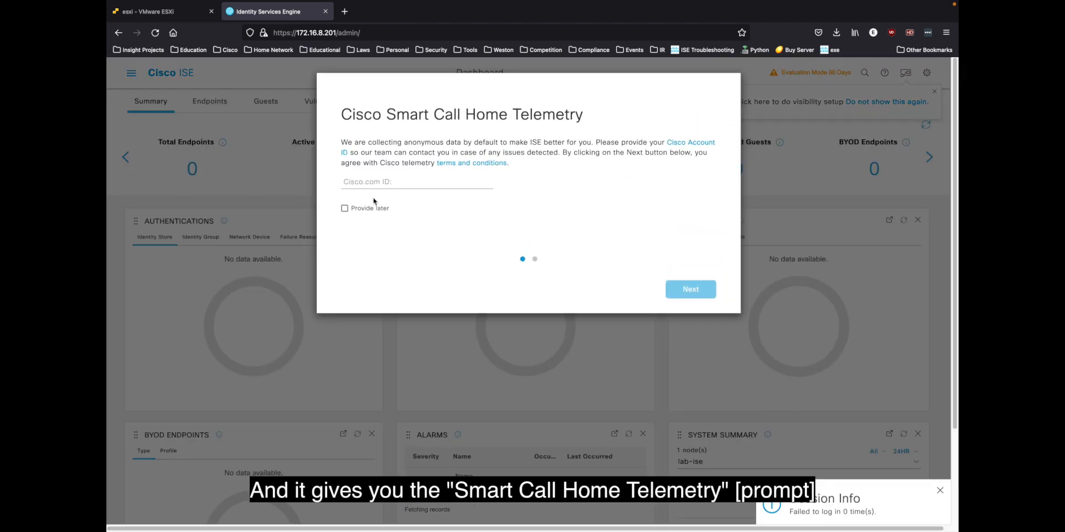
Step: Choose to provide the Cisco.com ID later for Smart Call Home Telemetry and accept the license warning
left_click(349, 209)
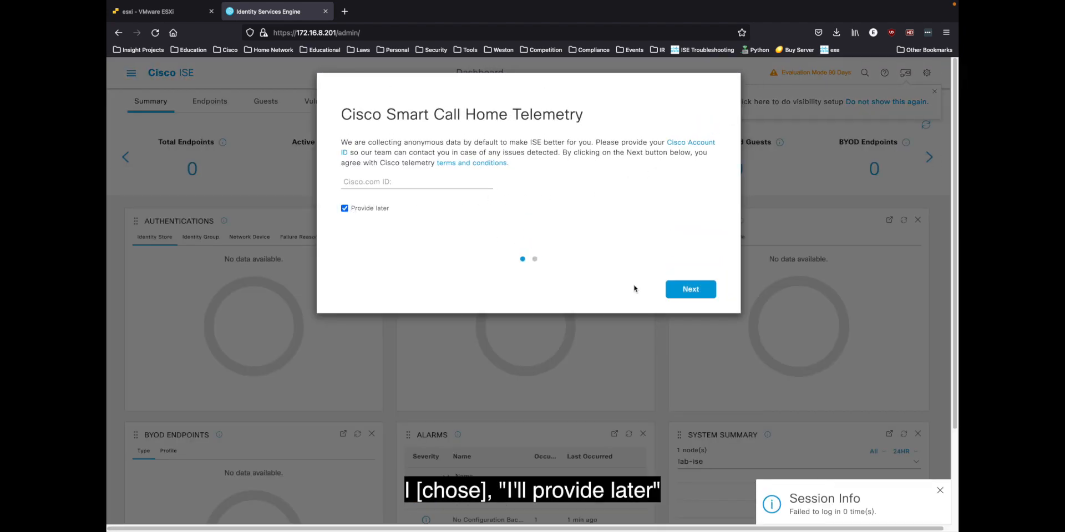
left_click(703, 290)
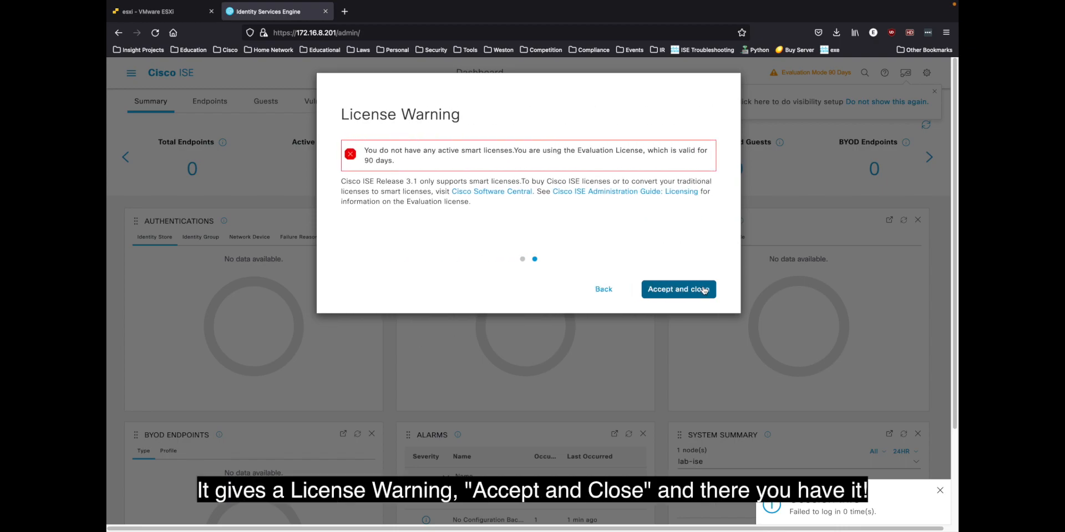
left_click(703, 290)
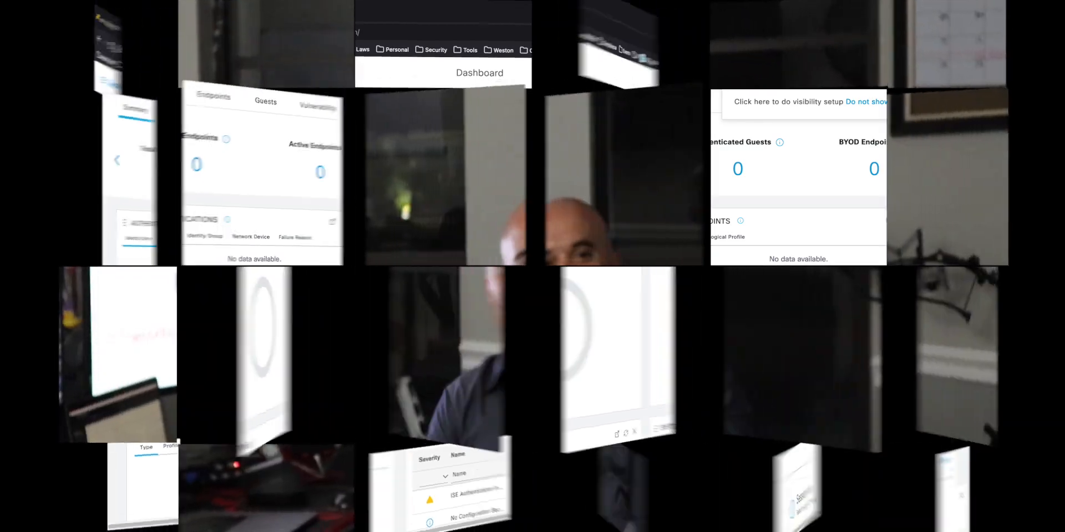